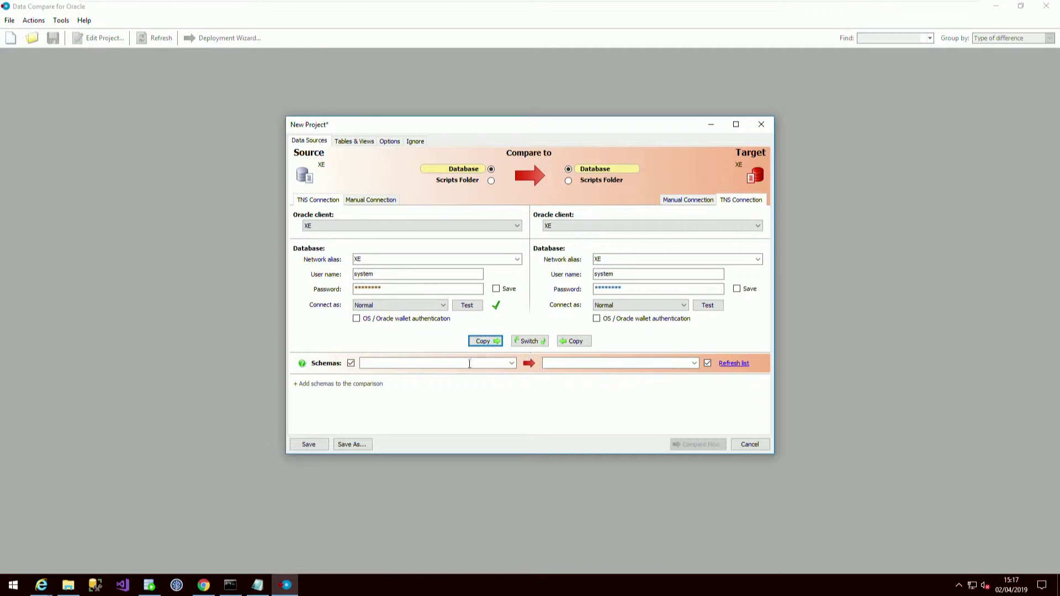
Step: Set ODC_WIDGETDEV as the source schema and ODC_WIDGETTEST as the target schema, and run the data comparison
{"action": "left_click", "coordinate": [511, 362]}
{"action": "scroll", "coordinate": [442, 421], "scroll_direction": "down", "scroll_amount": 4}
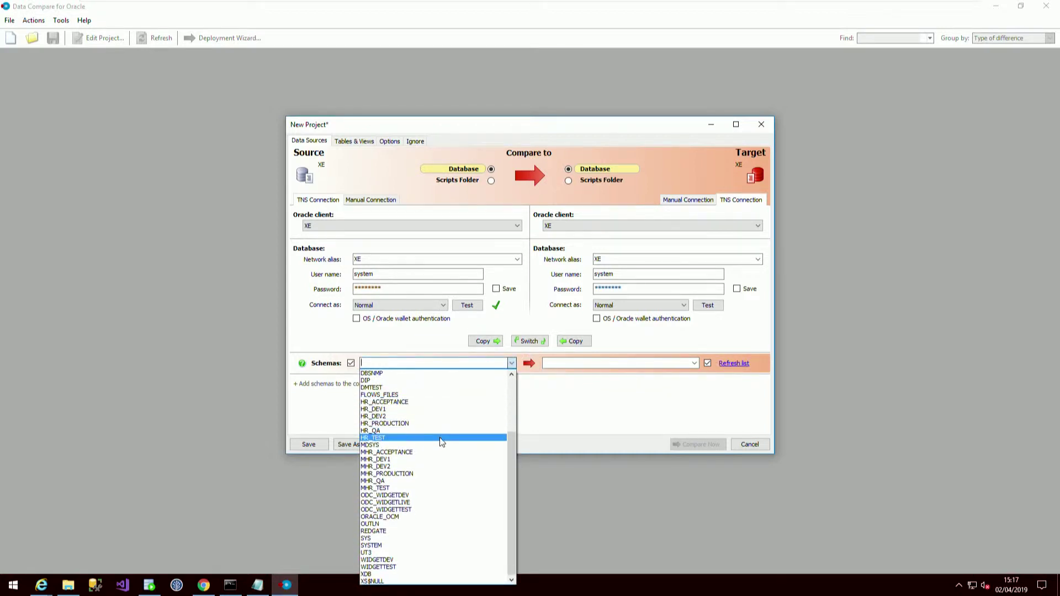
{"action": "left_click", "coordinate": [422, 496]}
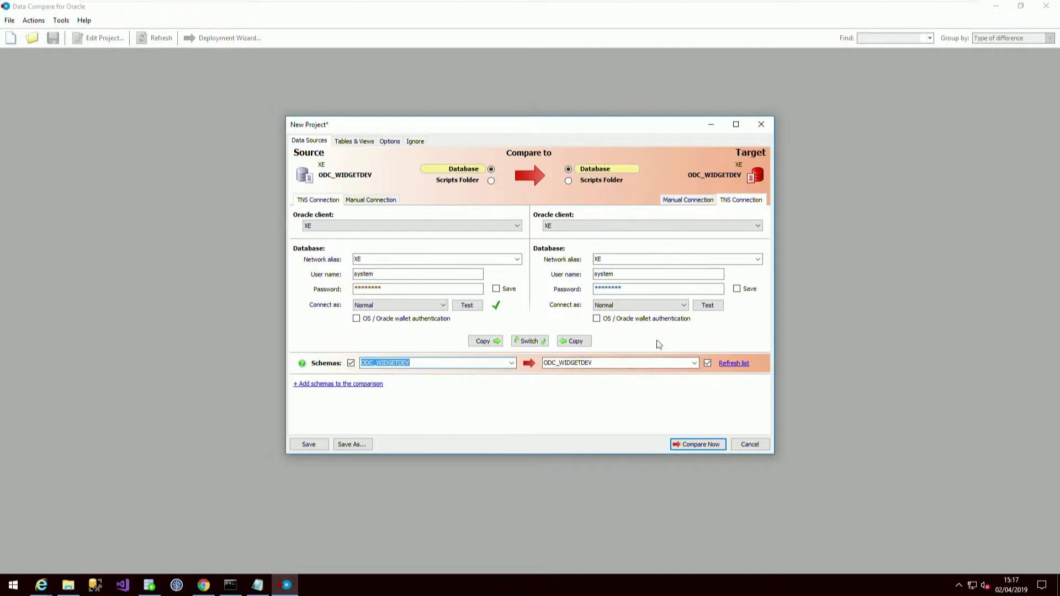
{"action": "left_click", "coordinate": [694, 363]}
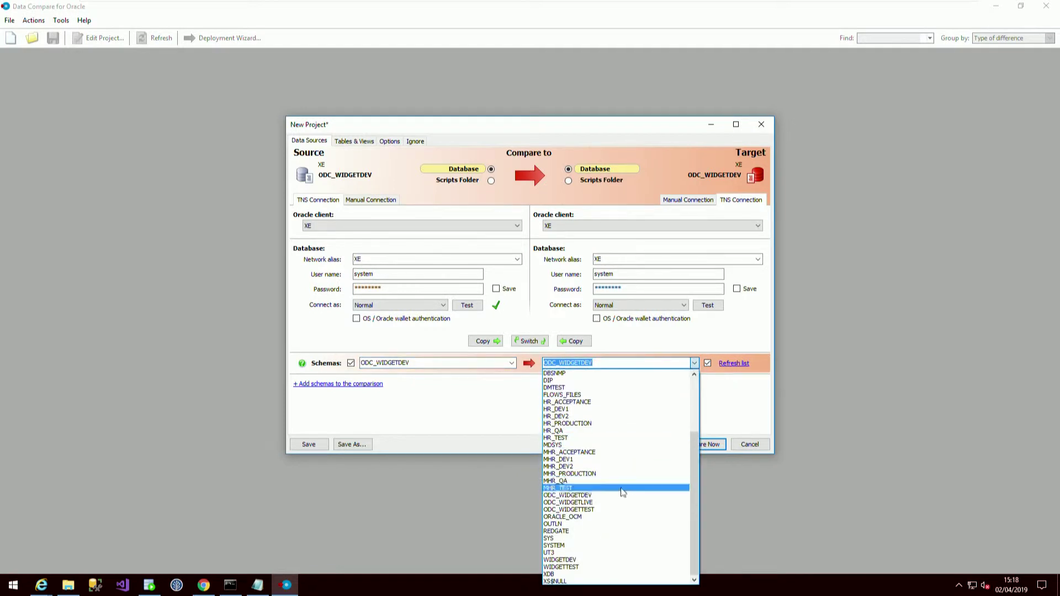
{"action": "left_click", "coordinate": [609, 509]}
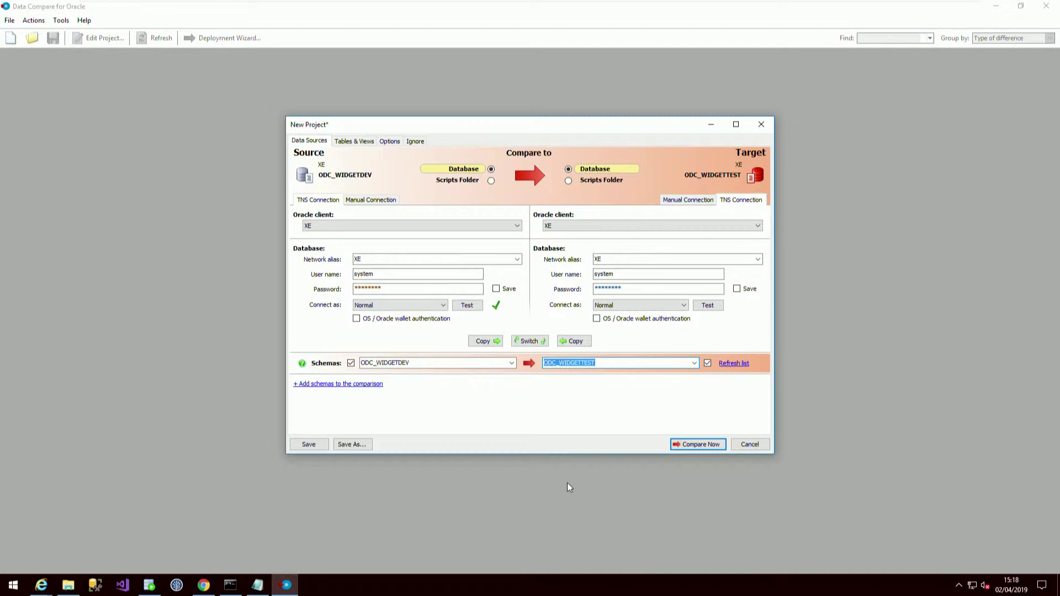
{"action": "left_click", "coordinate": [709, 446]}
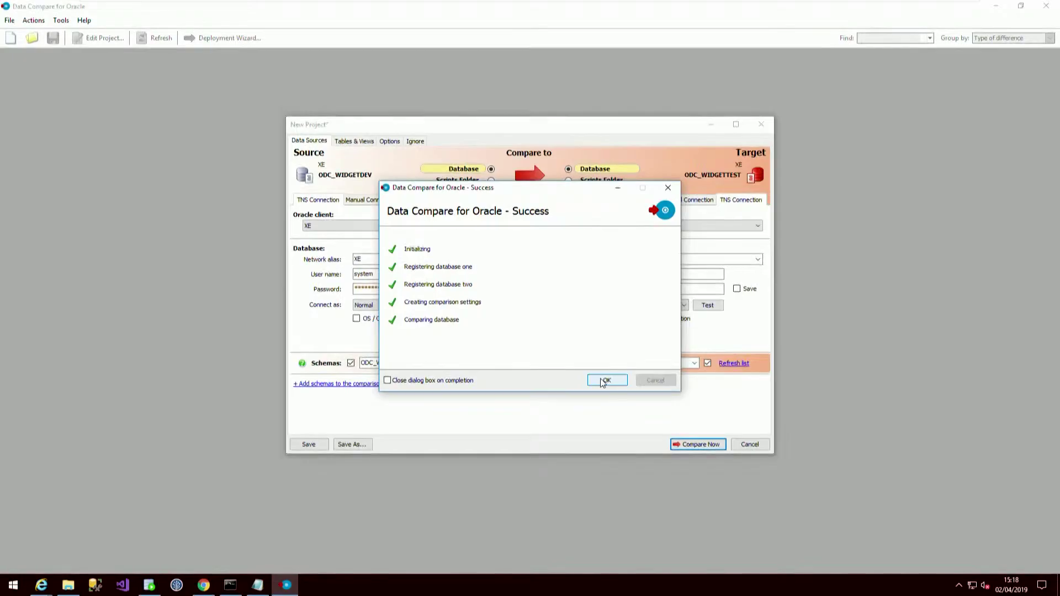
{"action": "left_click", "coordinate": [603, 378]}
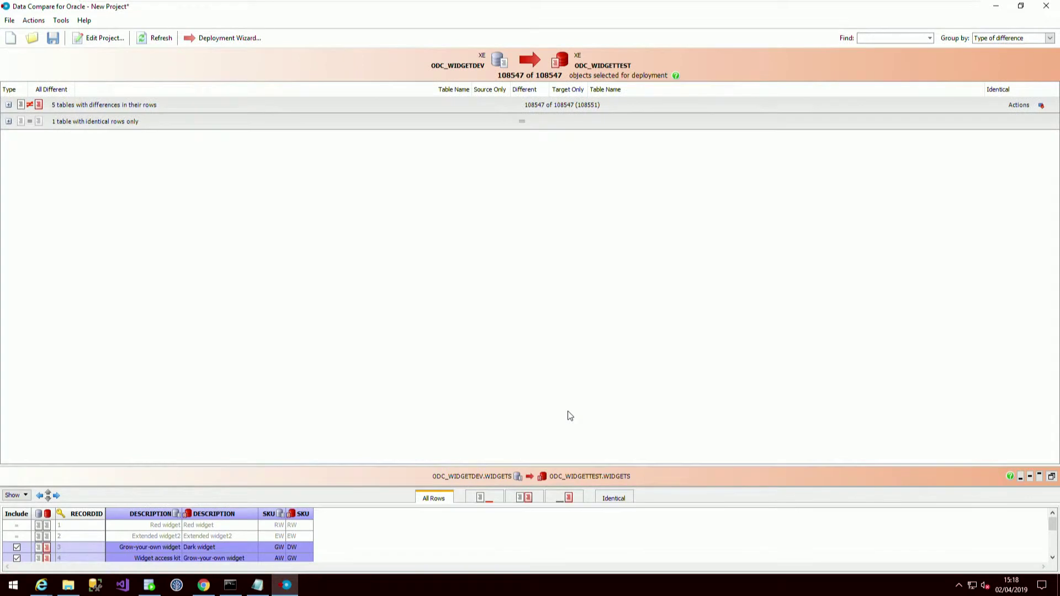
Step: Expand the group of tables with row differences and exclude all rows that exist only in the target from deployment
{"action": "left_click", "coordinate": [7, 105]}
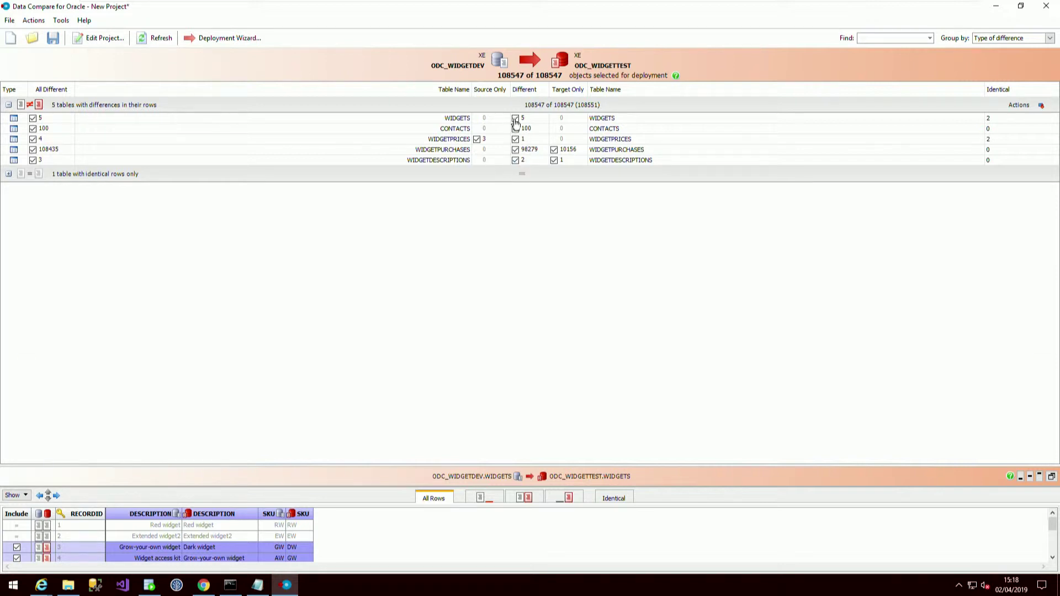
{"action": "mouse_move", "coordinate": [498, 92]}
{"action": "mouse_move", "coordinate": [586, 96]}
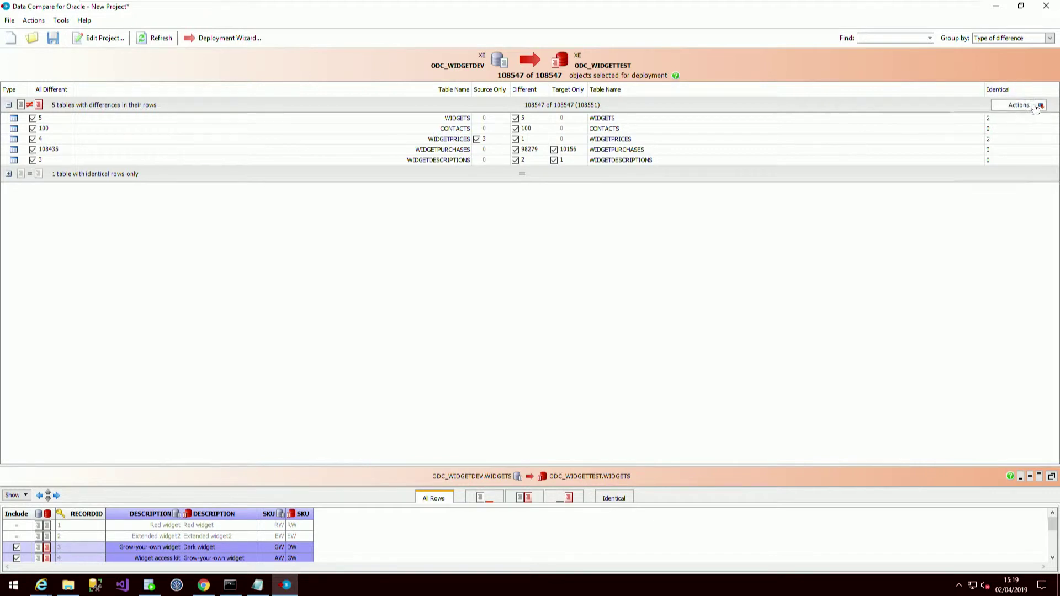
{"action": "left_click", "coordinate": [1030, 107]}
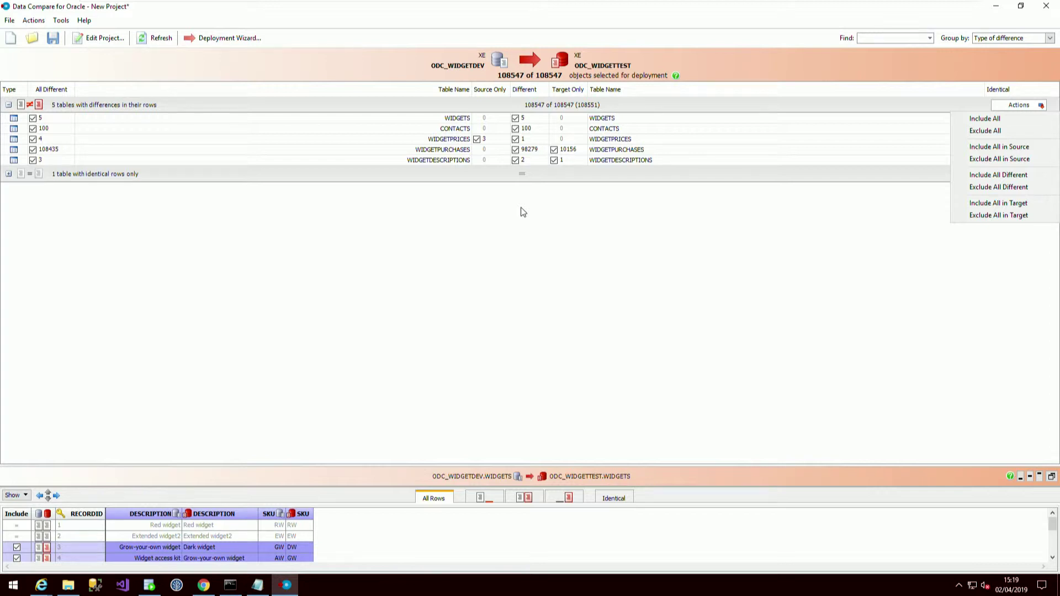
{"action": "left_click", "coordinate": [1005, 219]}
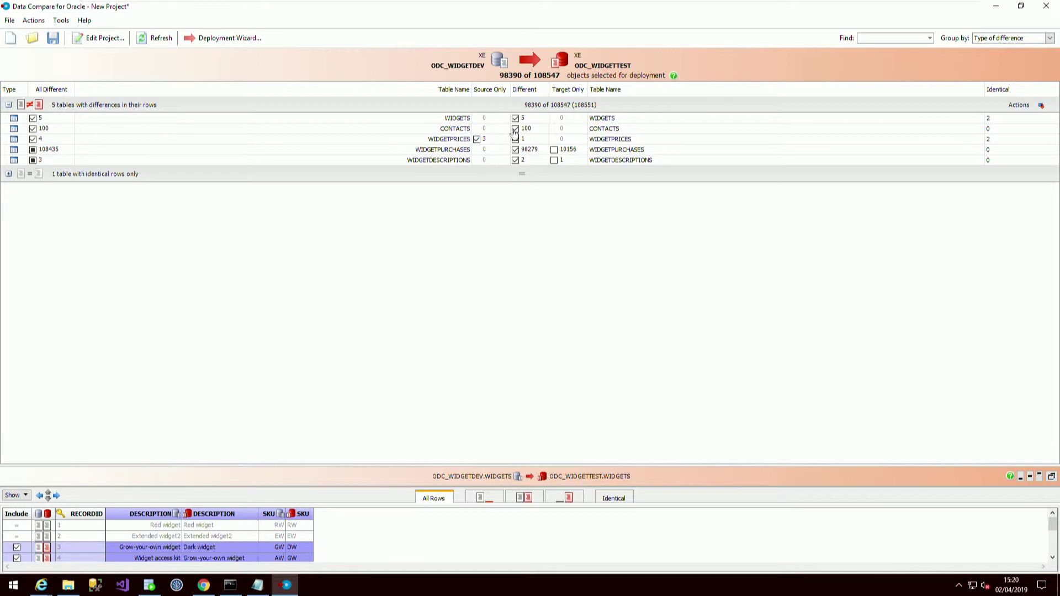
Step: Enlarge the row details and examine the WIDGETPRICES differences and the source-only, different and target-only rows of CONTACTS
{"action": "left_click_drag", "start_coordinate": [488, 464], "coordinate": [483, 275]}
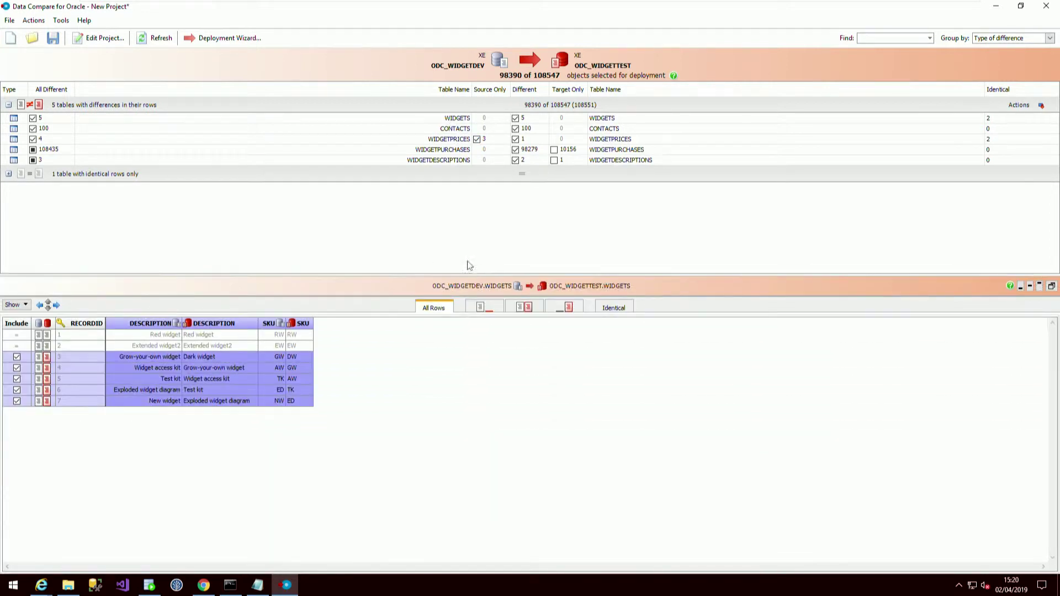
{"action": "left_click", "coordinate": [491, 141]}
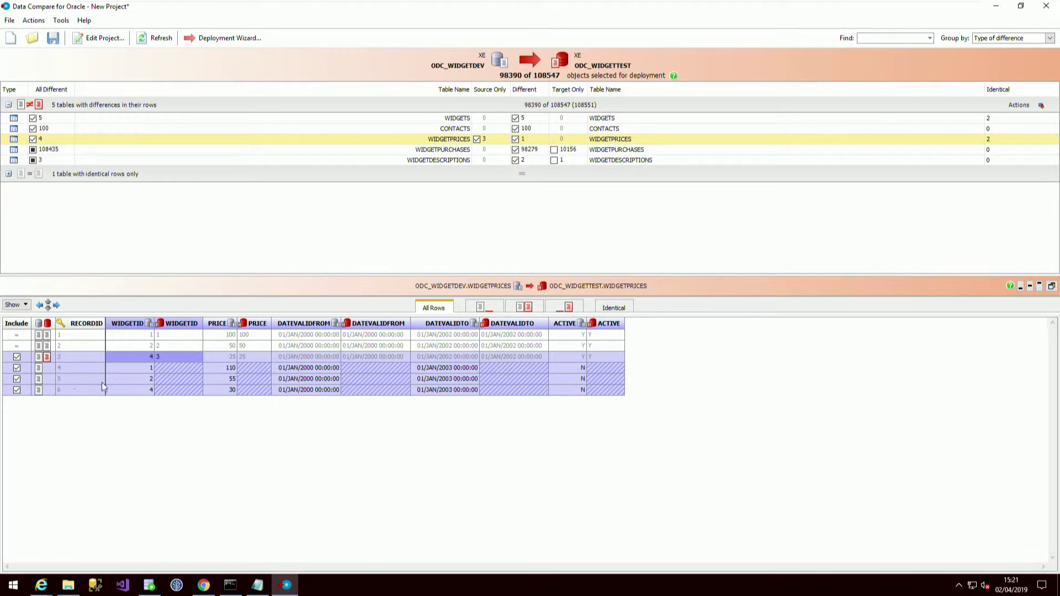
{"action": "left_click", "coordinate": [528, 131]}
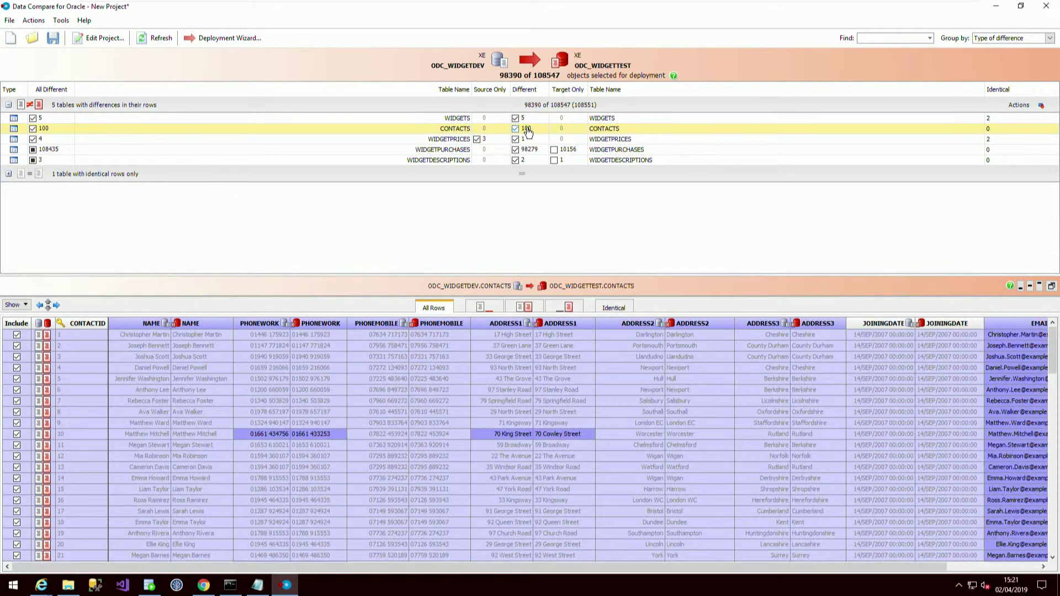
{"action": "left_click", "coordinate": [490, 313]}
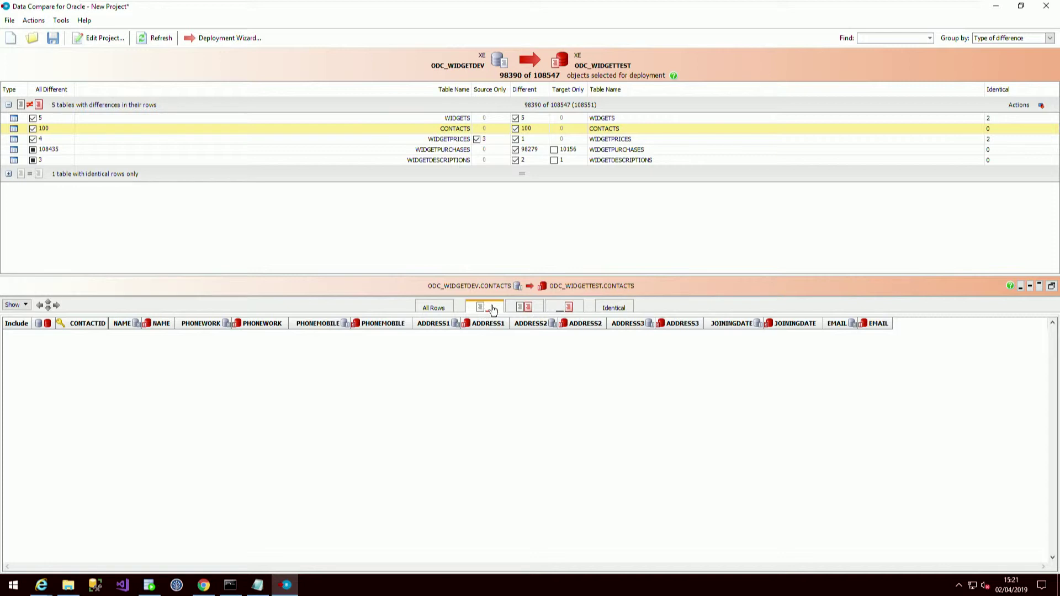
{"action": "left_click", "coordinate": [529, 310]}
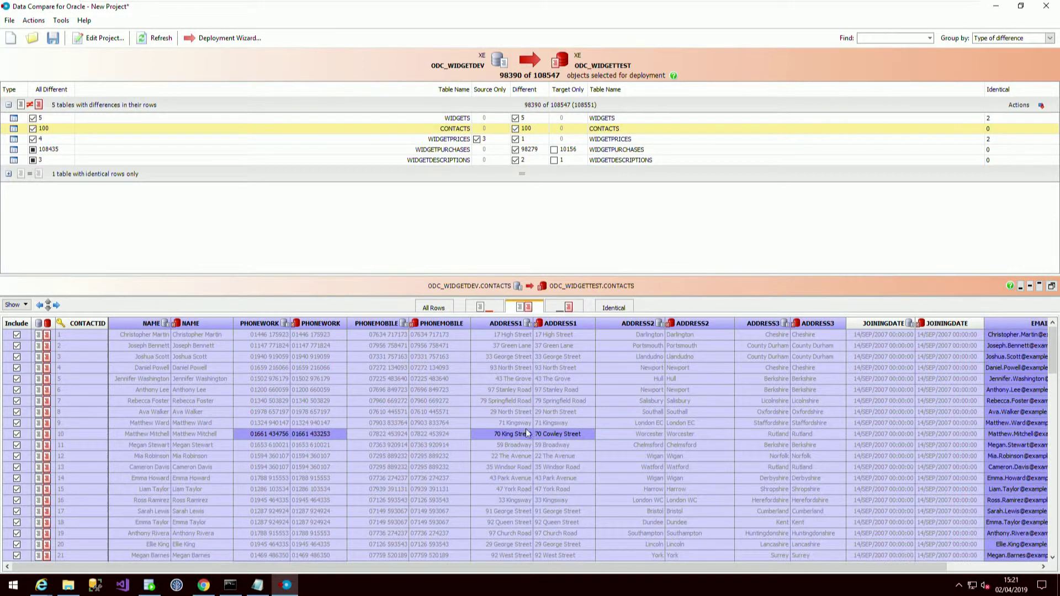
{"action": "left_click", "coordinate": [567, 308]}
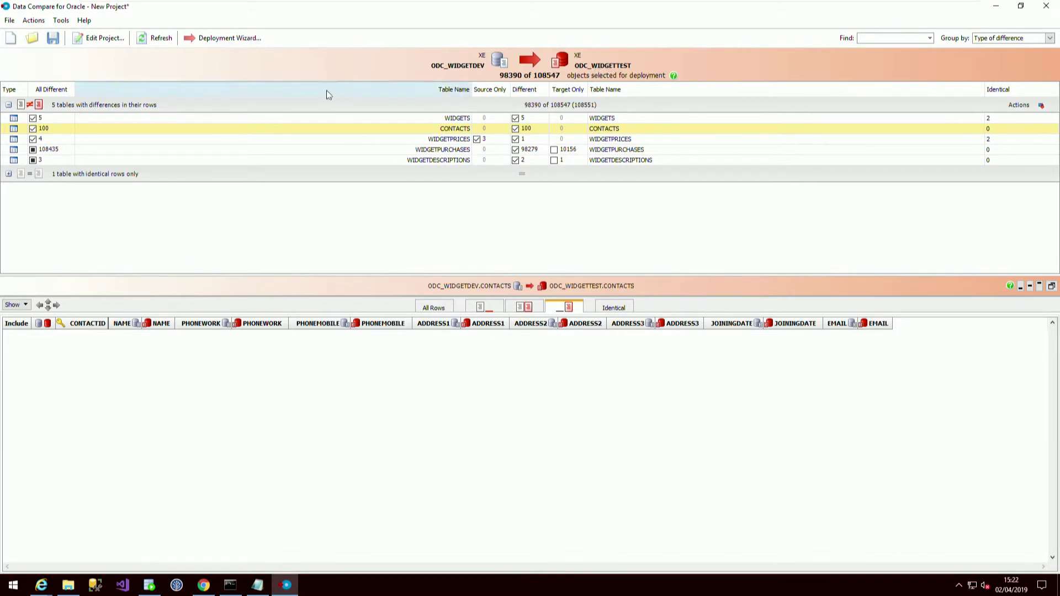
Step: Start a deployment using Data Compare for Oracle with recomparison after deployment, and generate the deployment script for review
{"action": "left_click", "coordinate": [217, 42]}
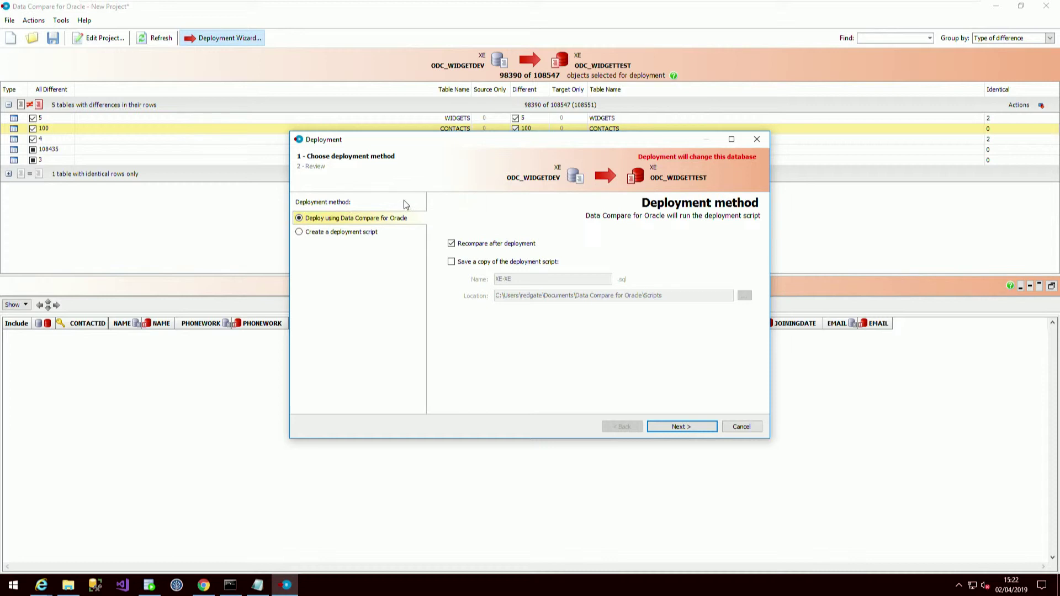
{"action": "left_click", "coordinate": [334, 233]}
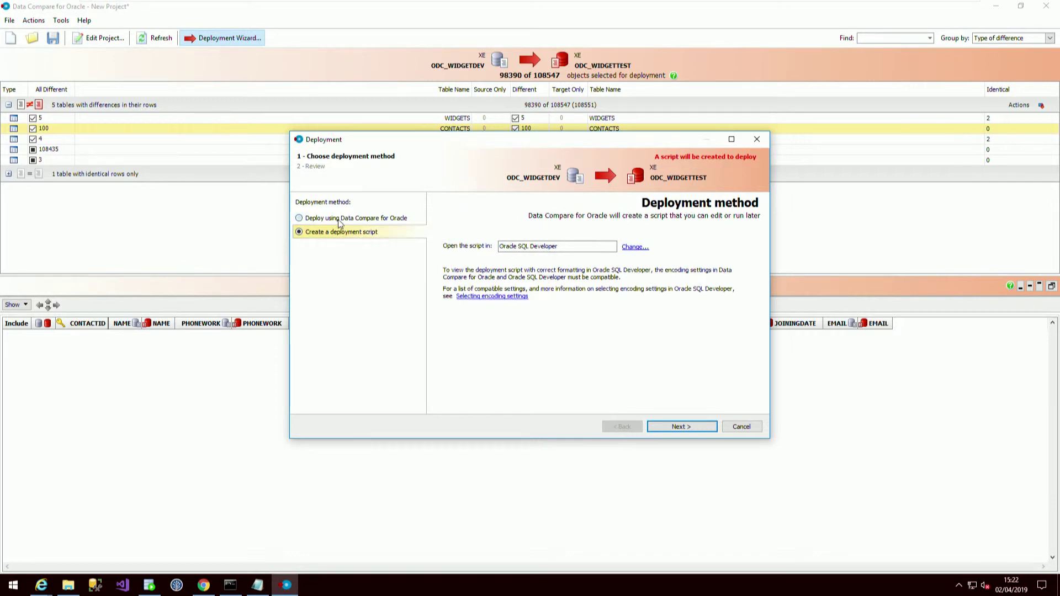
{"action": "left_click", "coordinate": [342, 220]}
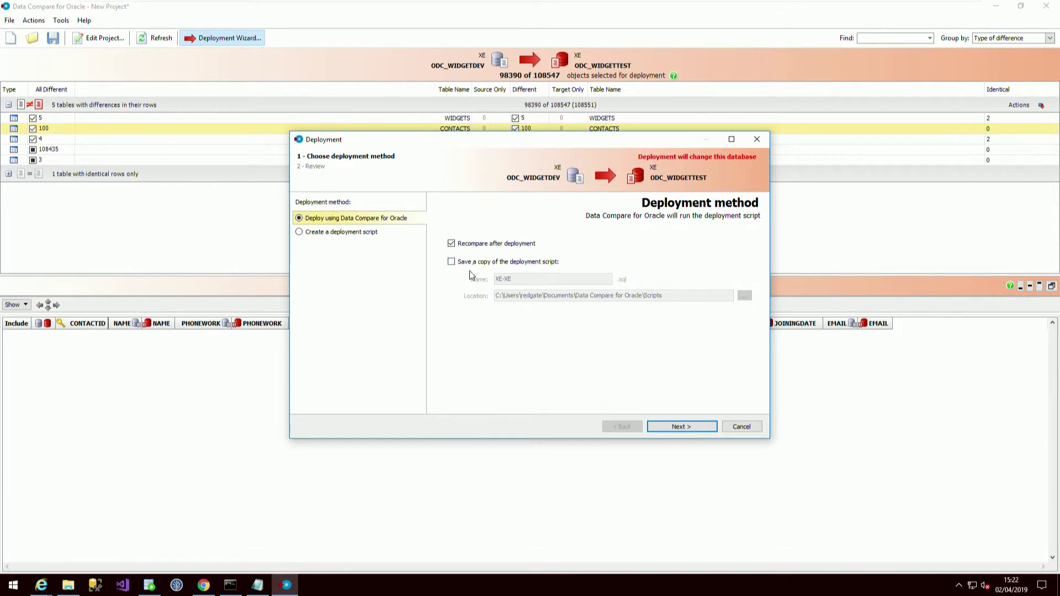
{"action": "left_click", "coordinate": [699, 427]}
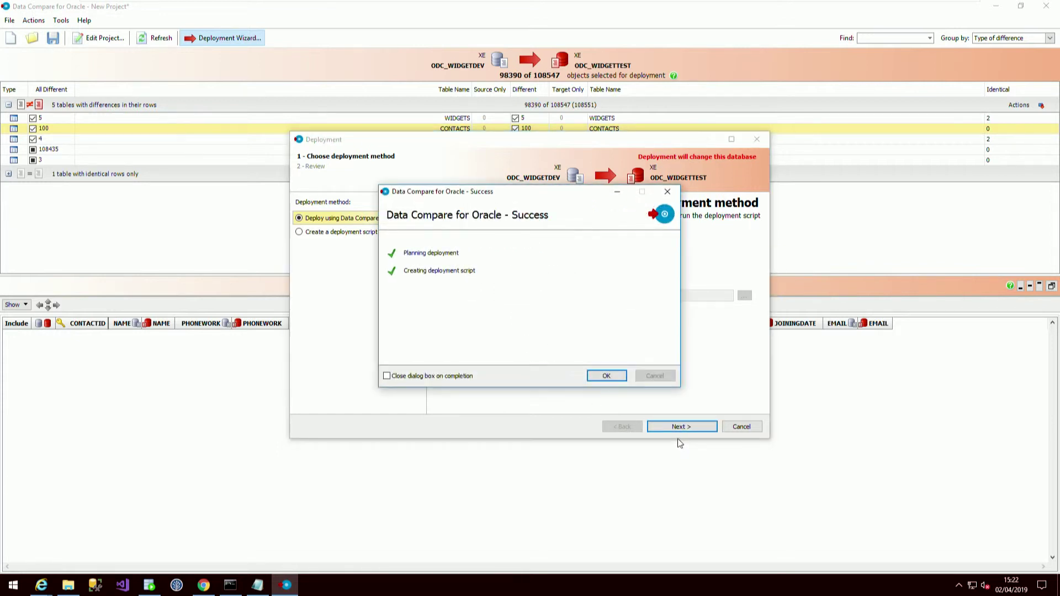
{"action": "left_click", "coordinate": [622, 374]}
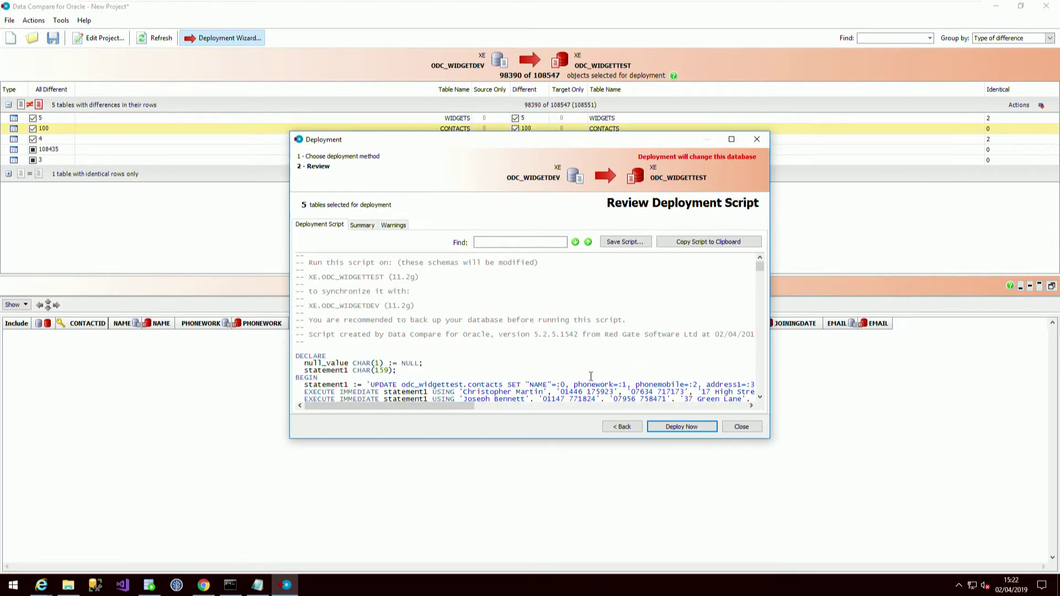
Step: Review the deployment script at full size and deploy it to ODC_WIDGETTEST, closing the deployment and recomparison reports
{"action": "left_click", "coordinate": [731, 139]}
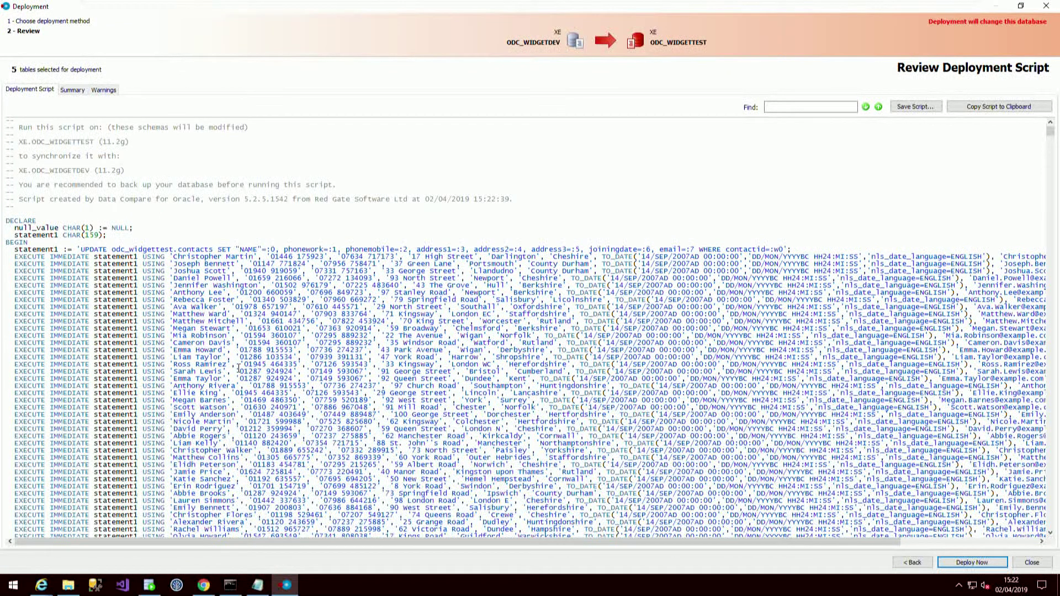
{"action": "scroll", "coordinate": [239, 367], "scroll_direction": "down", "scroll_amount": 2}
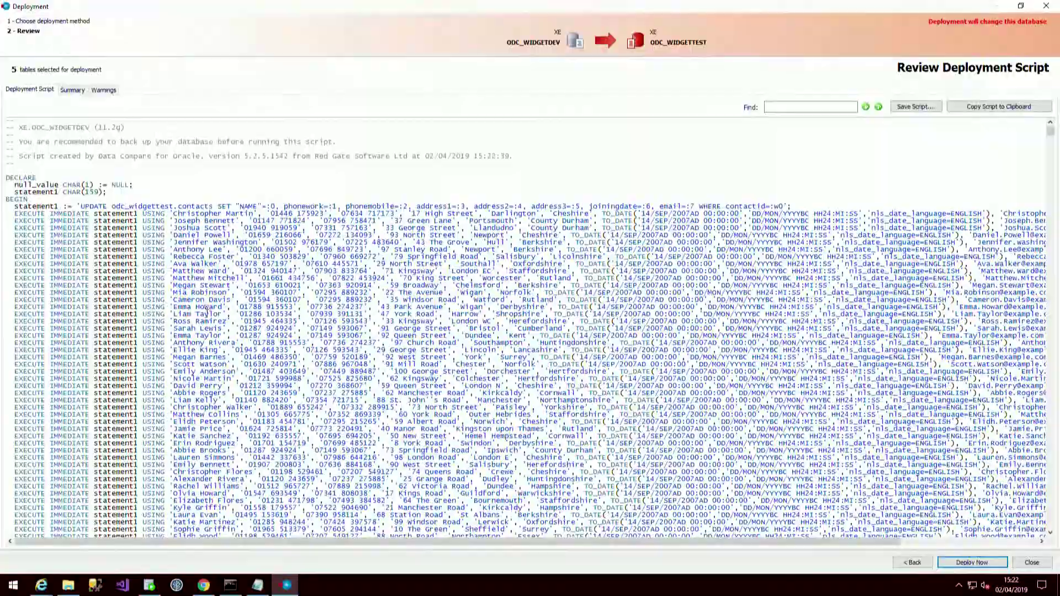
{"action": "scroll", "coordinate": [206, 309], "scroll_direction": "down", "scroll_amount": 11}
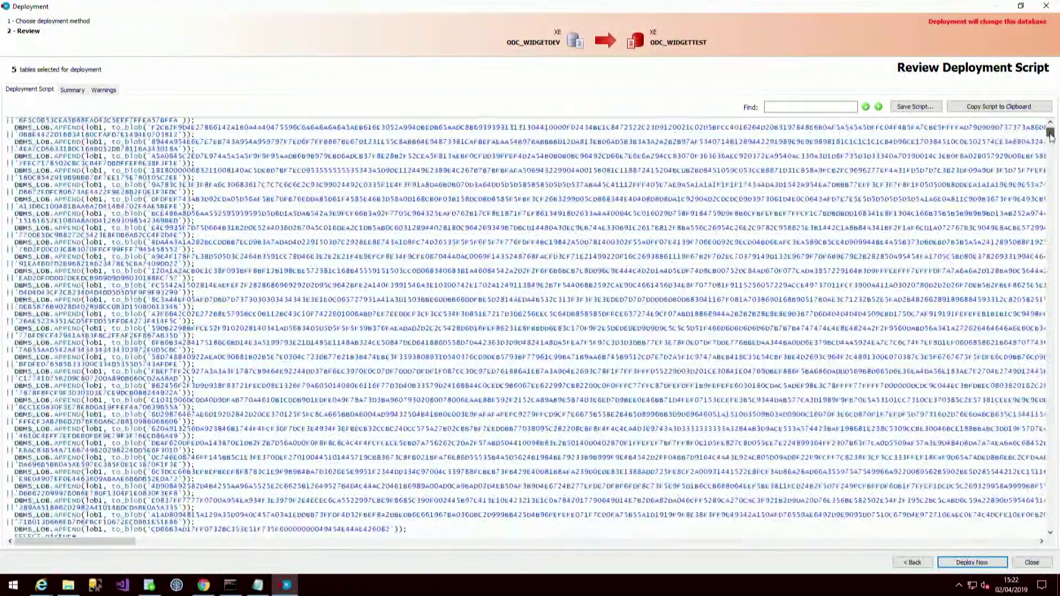
{"action": "mouse_move", "coordinate": [1050, 131]}
{"action": "left_mouse_down"}
{"action": "mouse_move", "coordinate": [1045, 191]}
{"action": "mouse_move", "coordinate": [1058, 126]}
{"action": "left_mouse_up"}
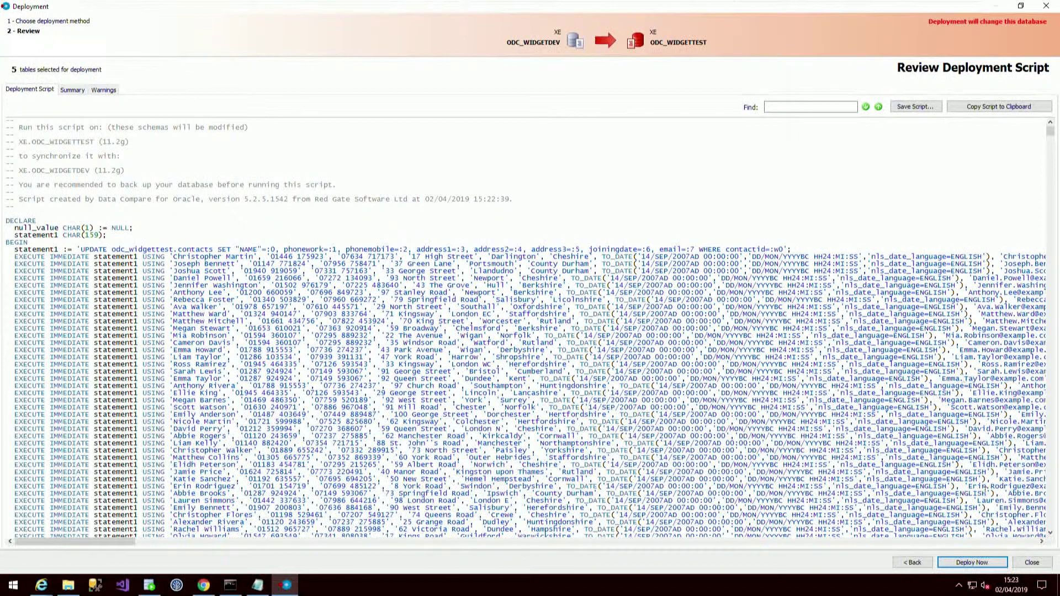
{"action": "left_click", "coordinate": [974, 562]}
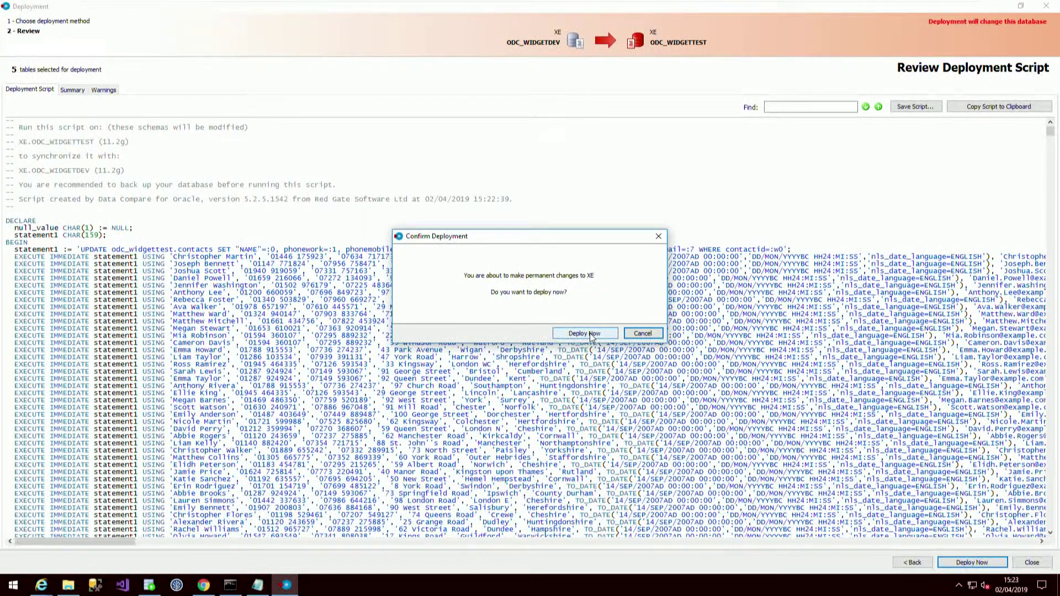
{"action": "left_click", "coordinate": [589, 334]}
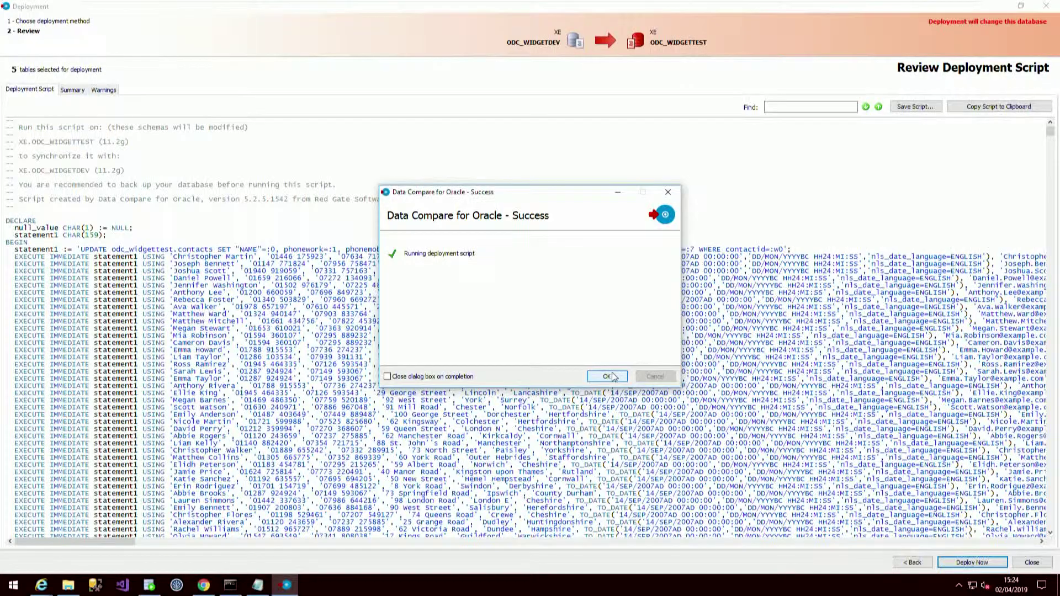
{"action": "left_click", "coordinate": [607, 376]}
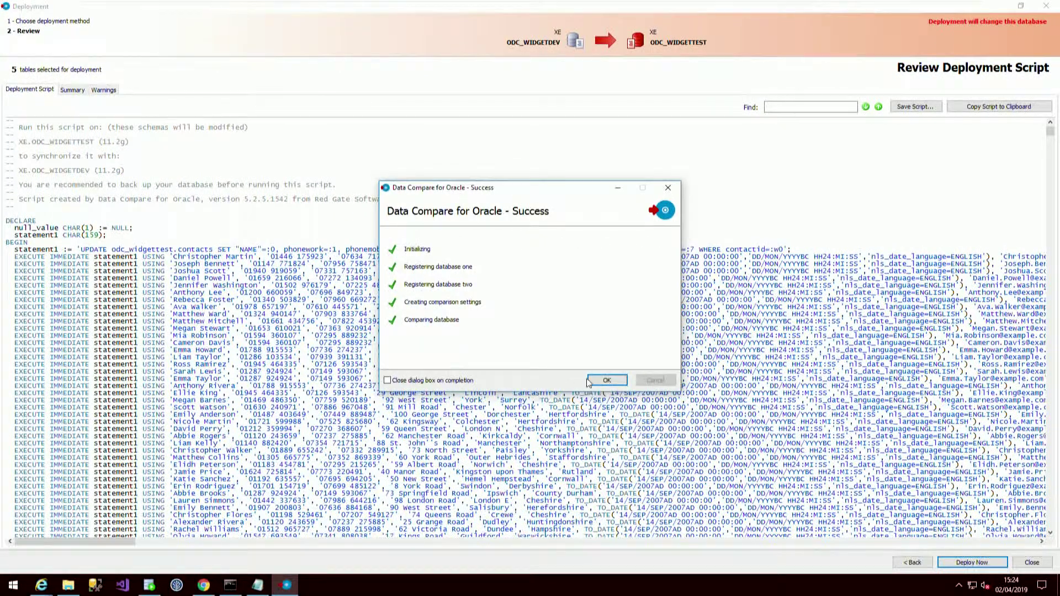
{"action": "left_click", "coordinate": [599, 382]}
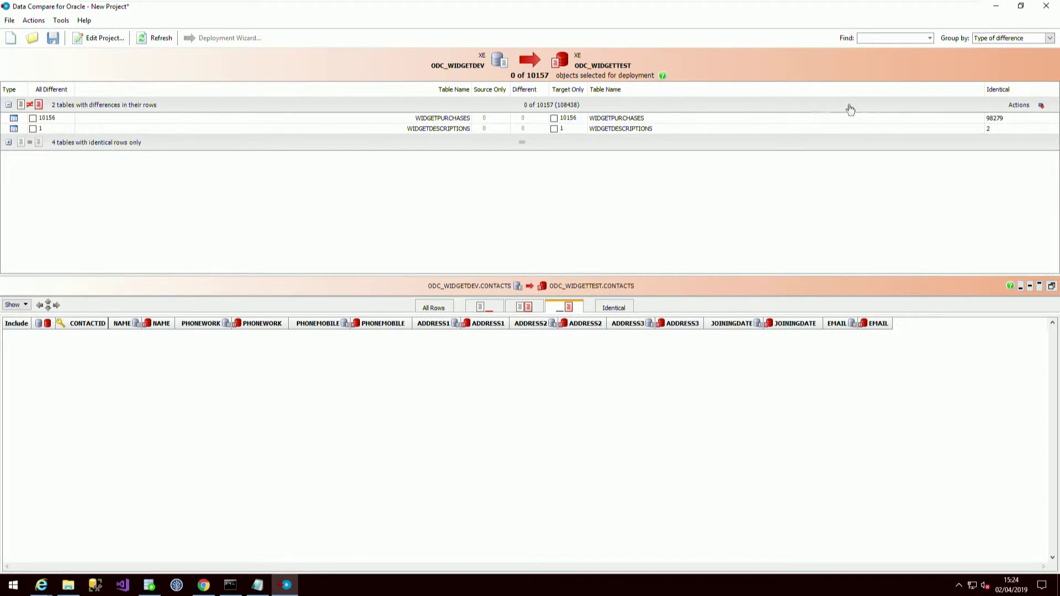
{"action": "left_click", "coordinate": [1037, 106]}
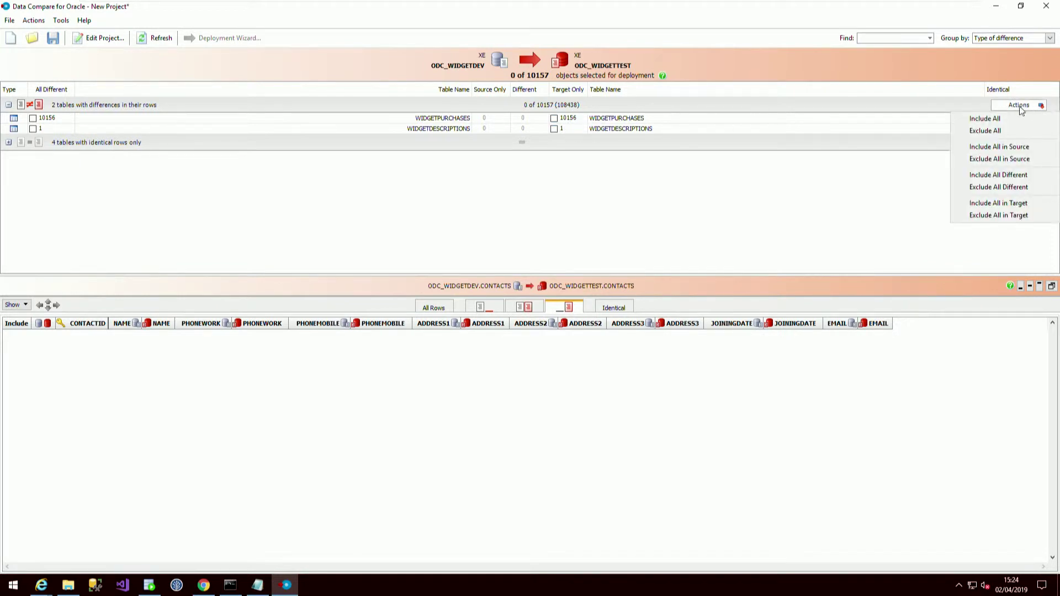
{"action": "left_click", "coordinate": [771, 237]}
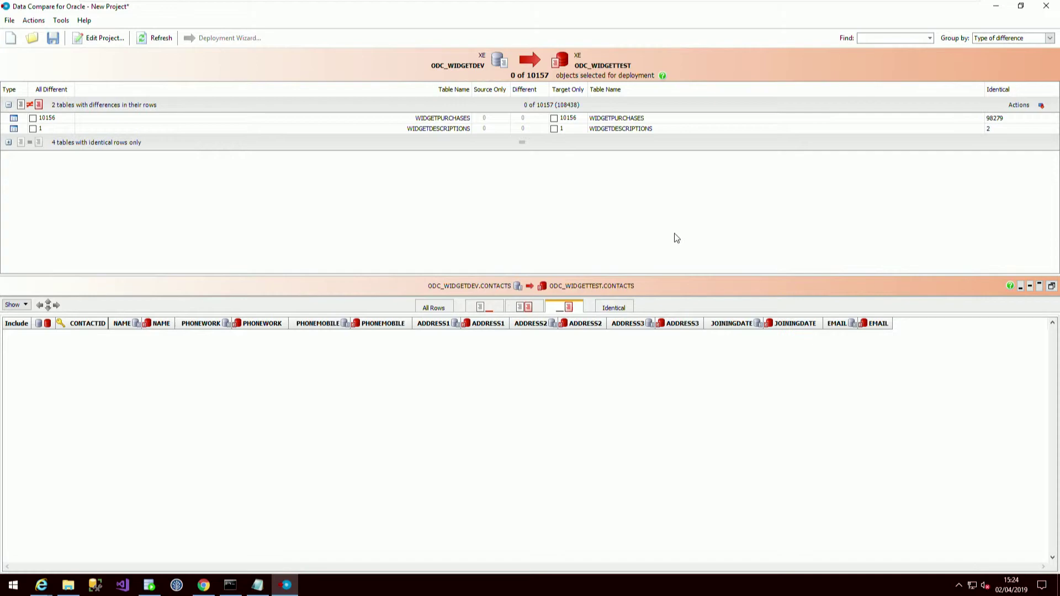